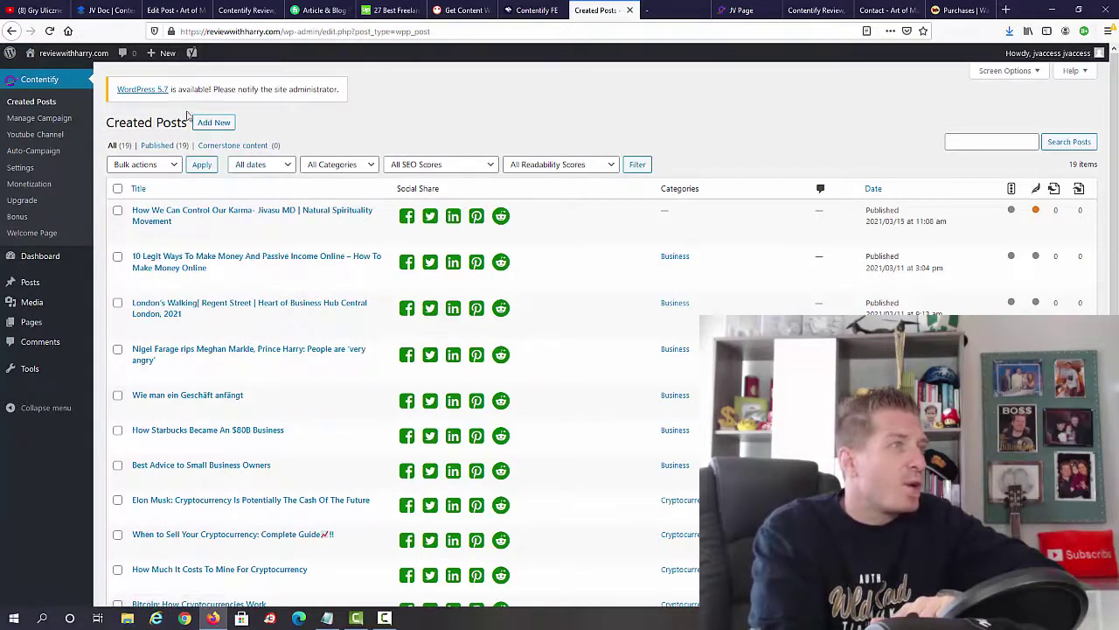
Preview the new post editor, then return to the Created Posts list.
{"action": "left_click_drag", "start_coordinate": [1113, 114], "coordinate": [1113, 223]}
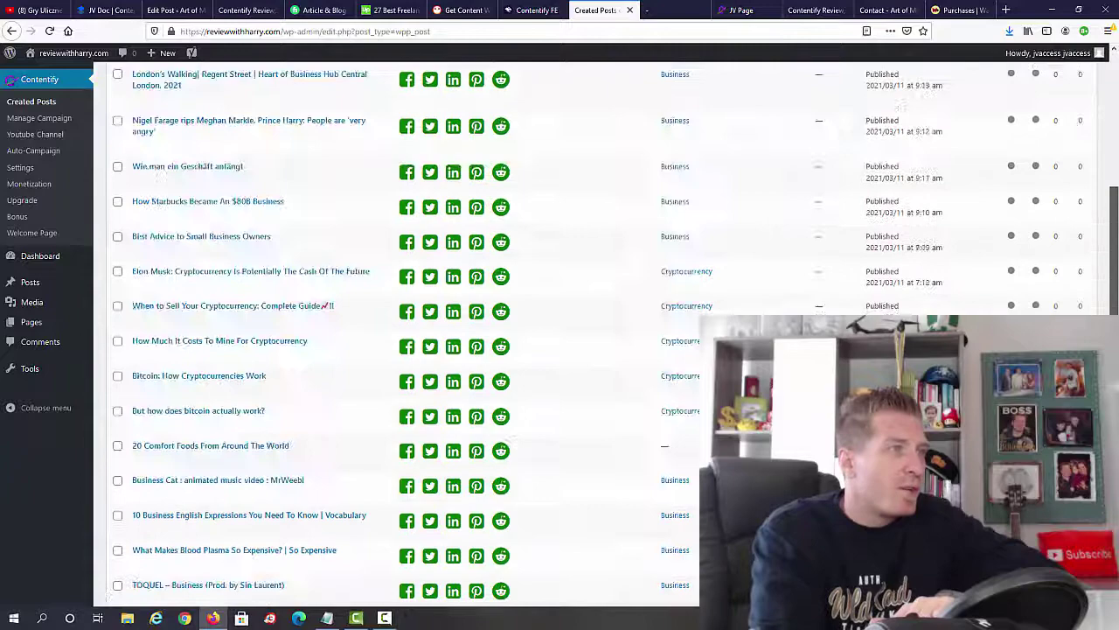
{"action": "scroll", "coordinate": [950, 72], "scroll_direction": "up", "scroll_amount": 3}
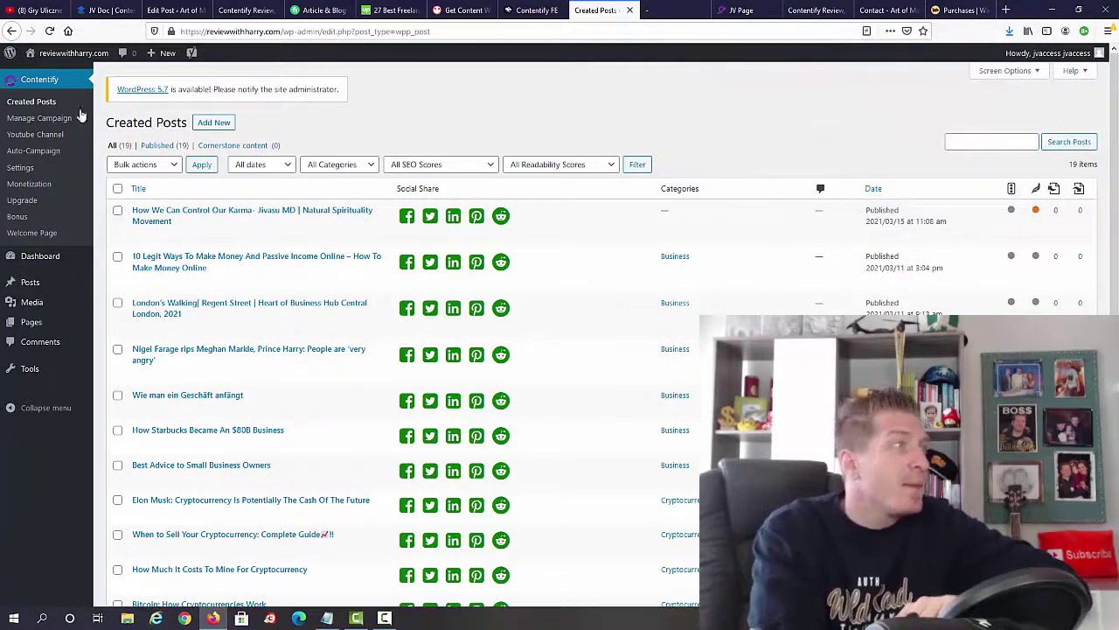
{"action": "left_click", "coordinate": [224, 124]}
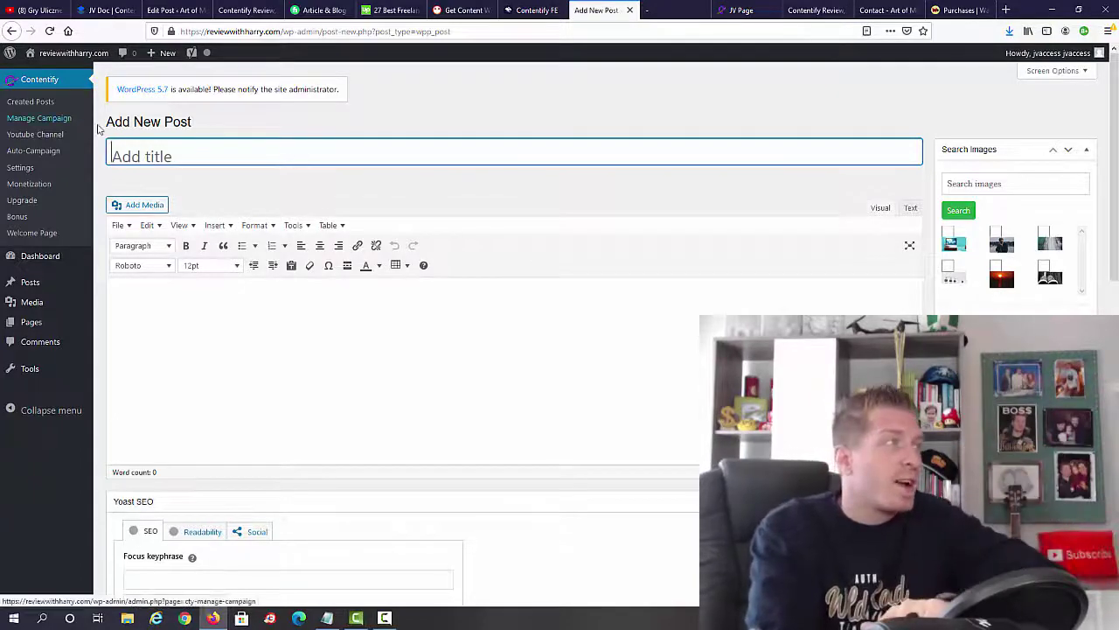
{"action": "left_click", "coordinate": [44, 103]}
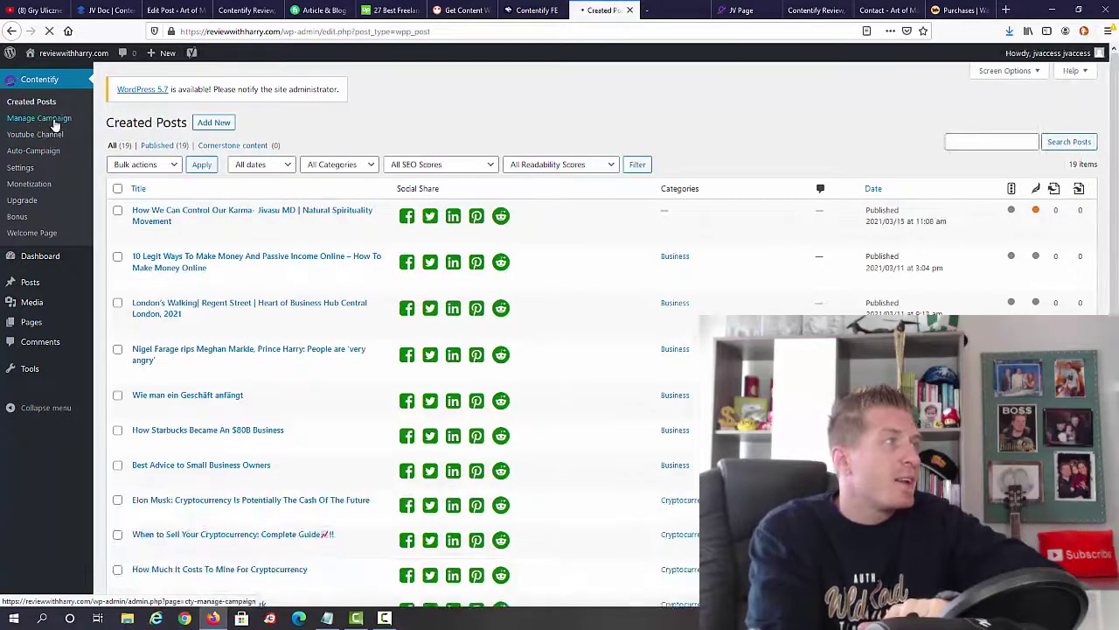
Open the campaign video search page and keep 15 as the number of videos.
{"action": "left_click", "coordinate": [52, 121]}
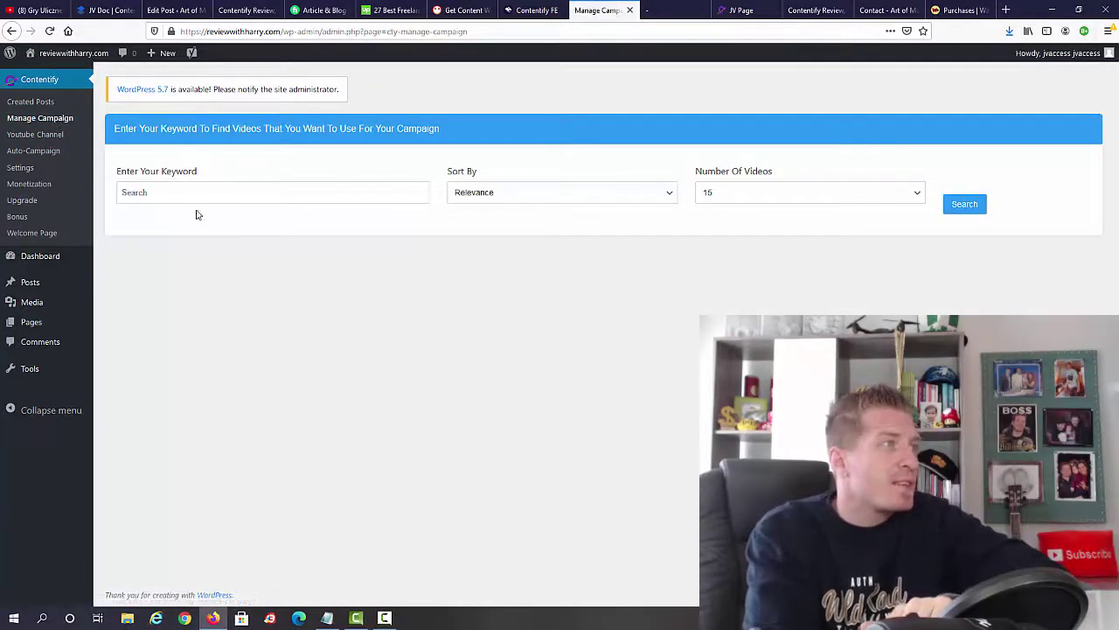
{"action": "left_click", "coordinate": [152, 191]}
{"action": "left_click", "coordinate": [517, 193]}
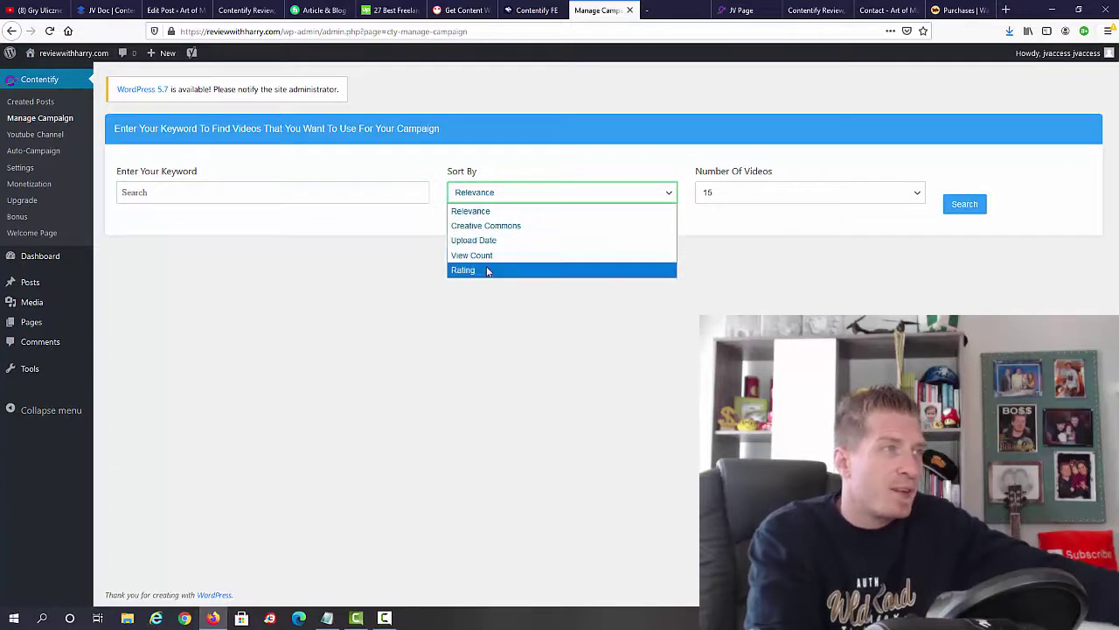
{"action": "left_click", "coordinate": [771, 192]}
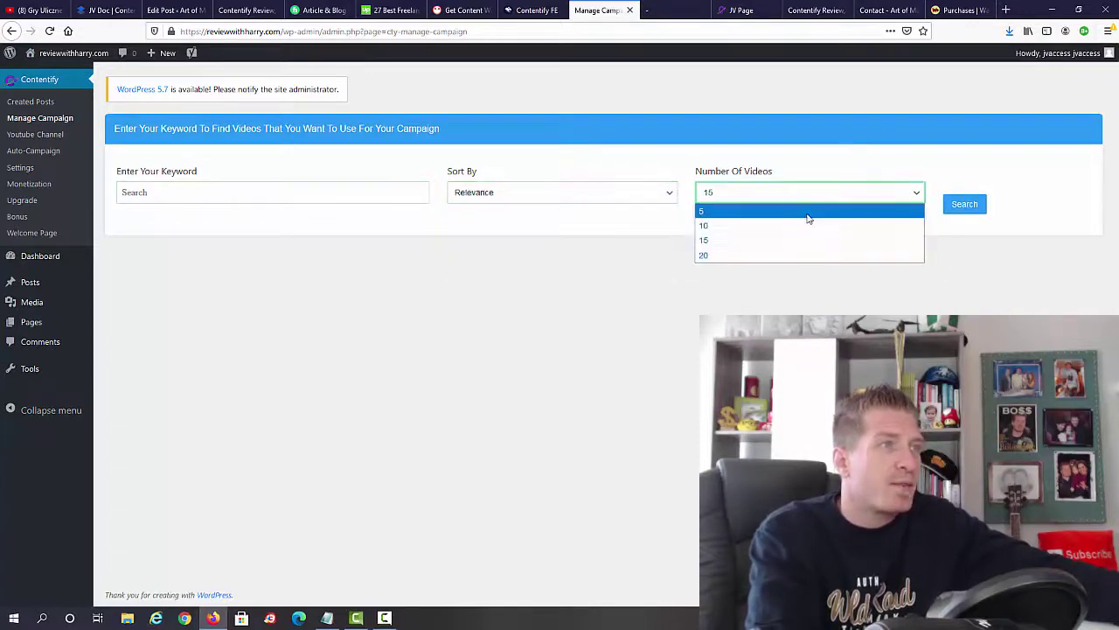
{"action": "left_click", "coordinate": [982, 251]}
Search videos for the keyword 'money', sorted by Creative Commons.
{"action": "left_click", "coordinate": [255, 194]}
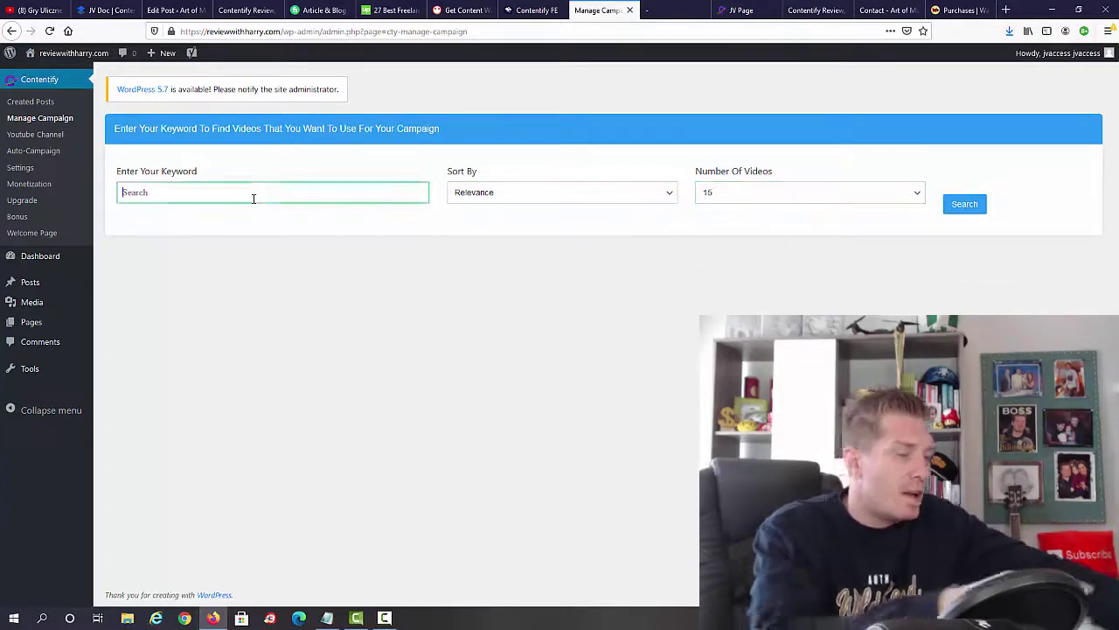
{"action": "type", "text": "money"}
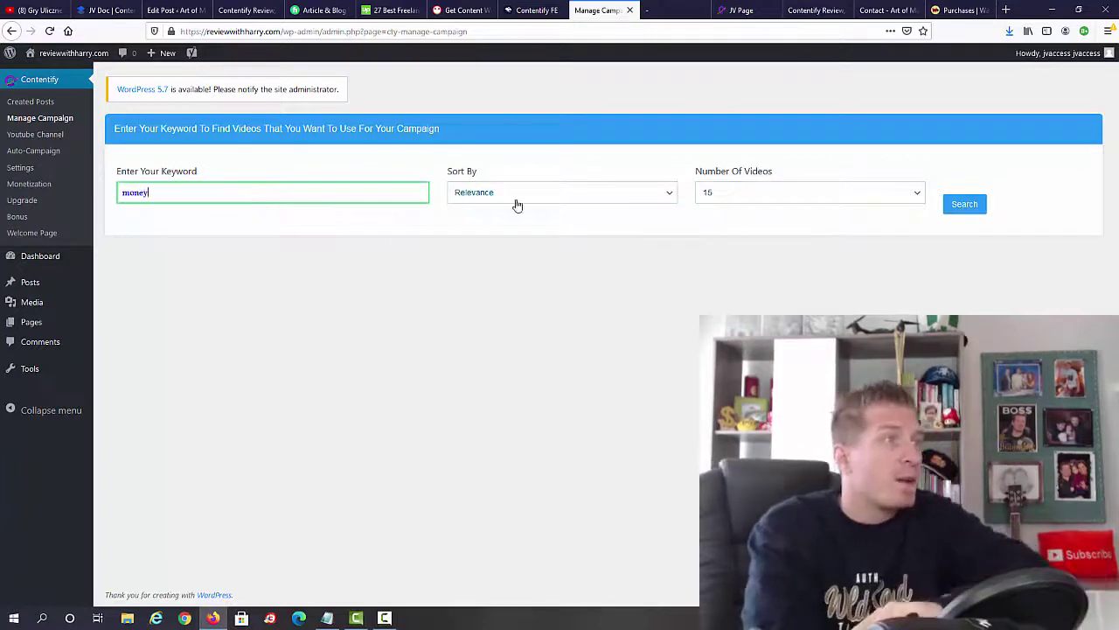
{"action": "left_click", "coordinate": [525, 194]}
{"action": "left_click", "coordinate": [505, 225]}
{"action": "left_click", "coordinate": [959, 202]}
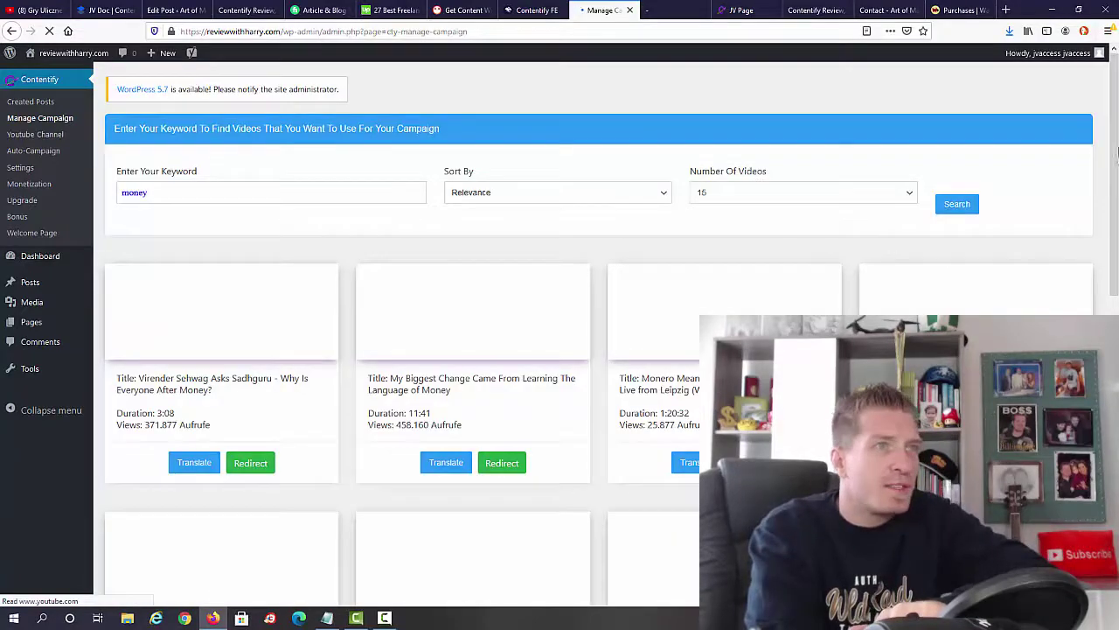
{"action": "left_click_drag", "start_coordinate": [1116, 152], "coordinate": [1117, 77]}
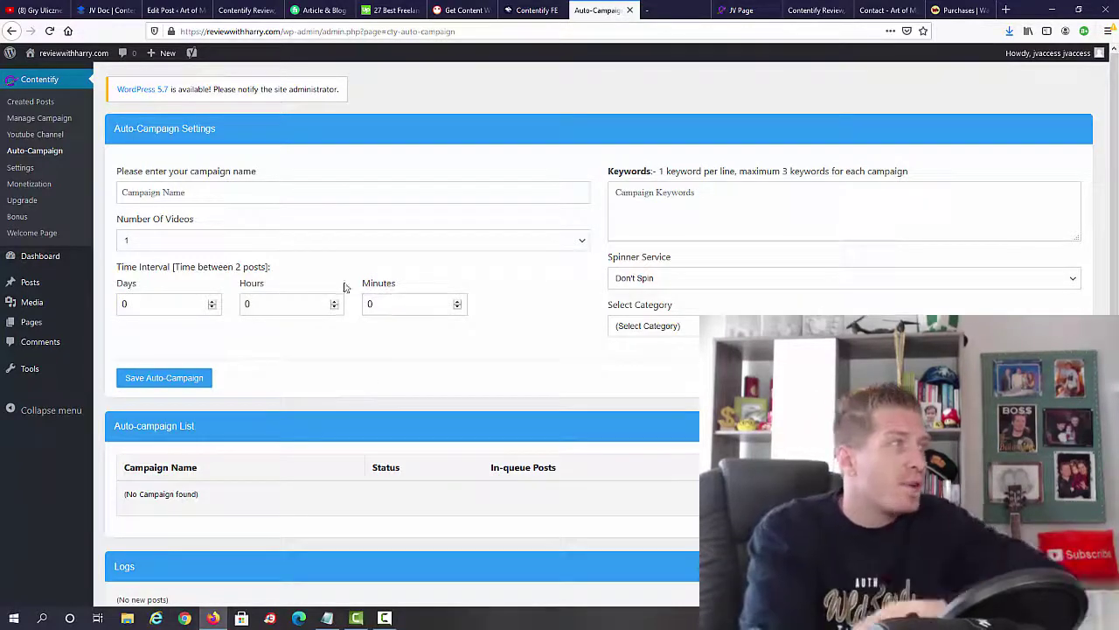
{"action": "left_click", "coordinate": [229, 190]}
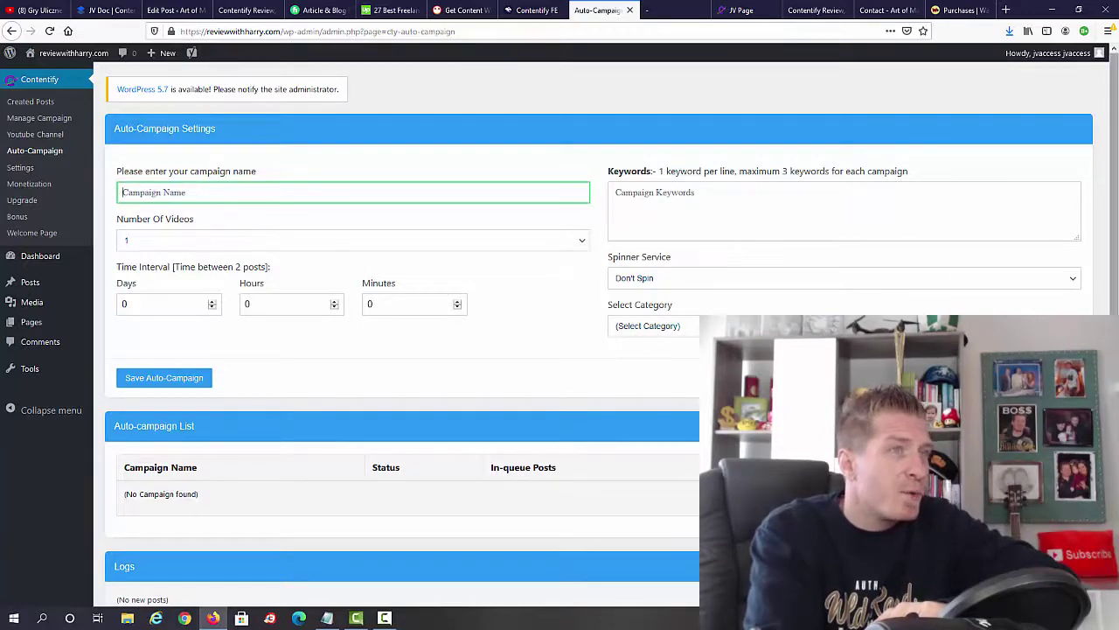
{"action": "scroll", "coordinate": [350, 323], "scroll_direction": "down", "scroll_amount": 2}
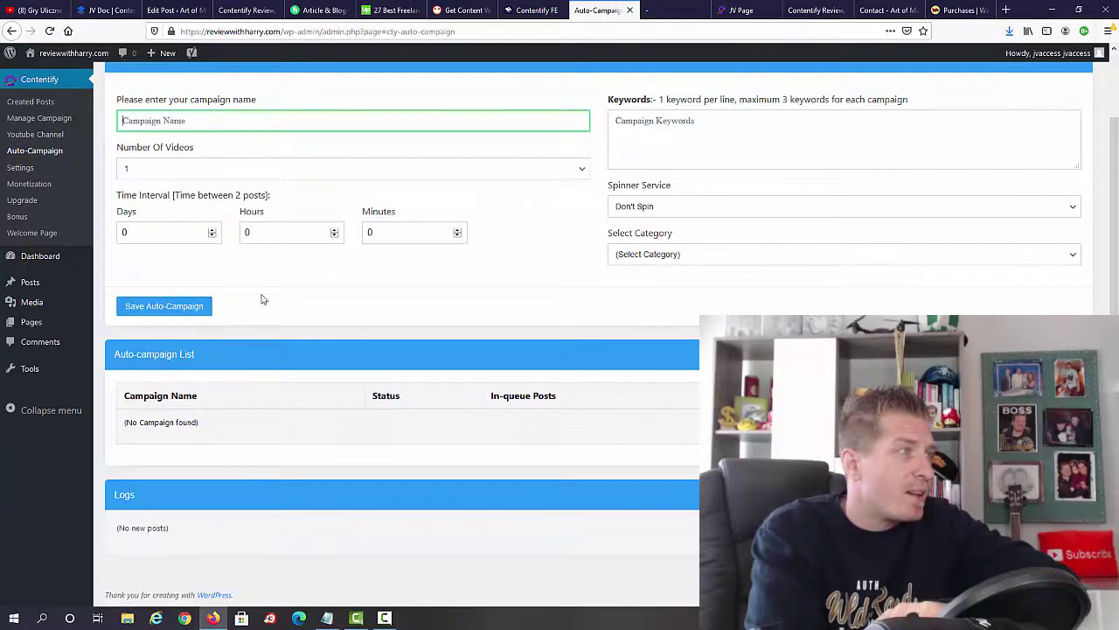
{"action": "scroll", "coordinate": [262, 315], "scroll_direction": "up", "scroll_amount": 2}
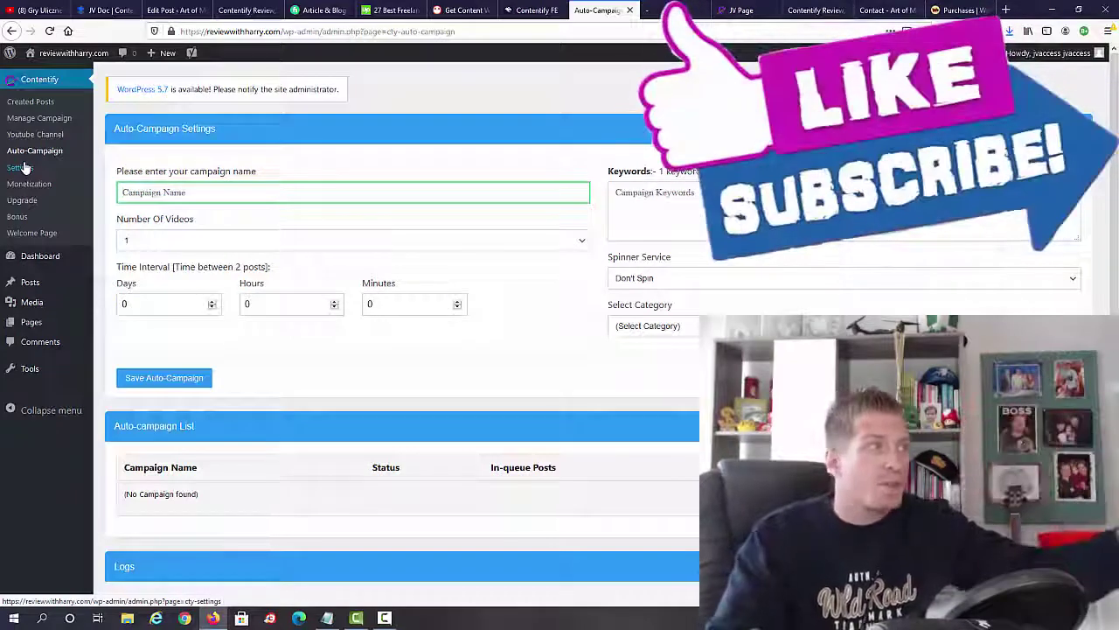
{"action": "left_click", "coordinate": [39, 193]}
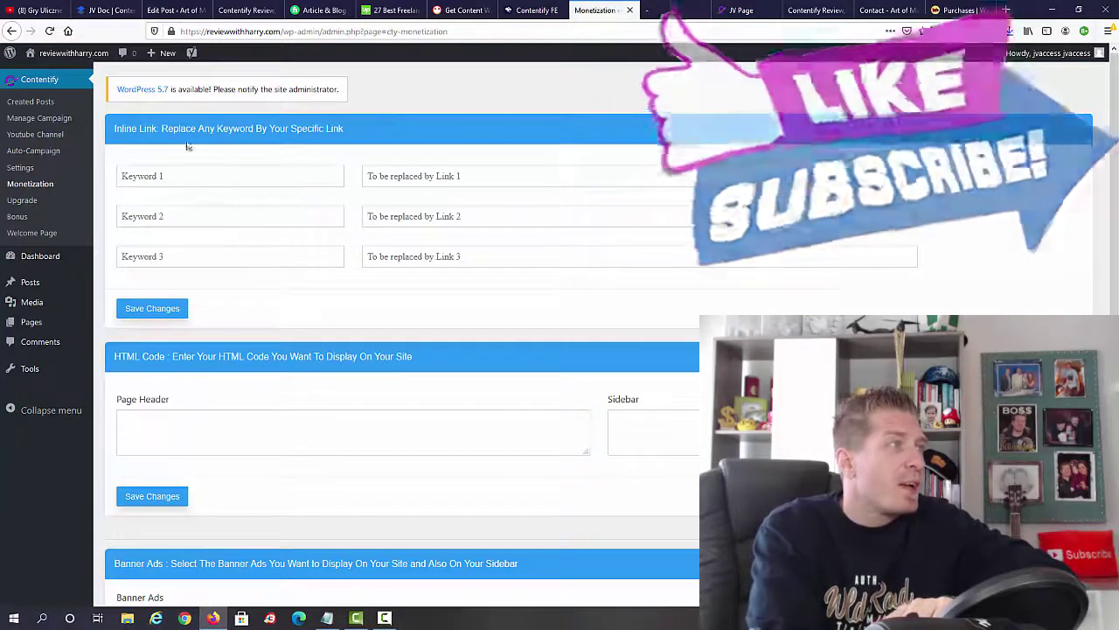
Inspect the Keyword 1 and Link 1 fields, then review the HTML Code and Banner Ads sections.
{"action": "left_click", "coordinate": [477, 174]}
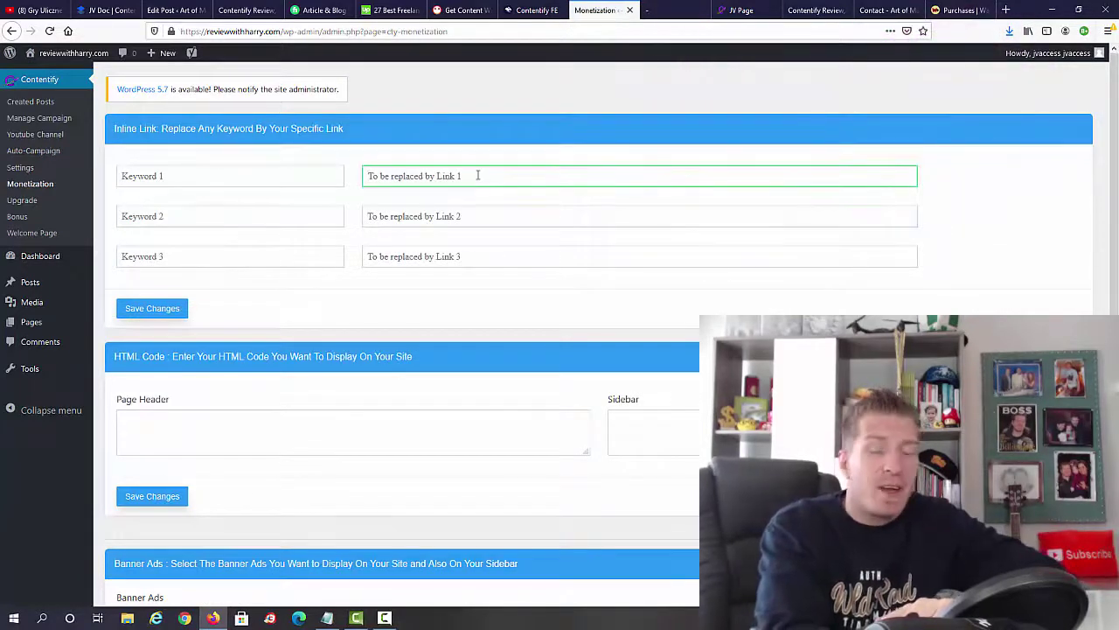
{"action": "left_click", "coordinate": [173, 177]}
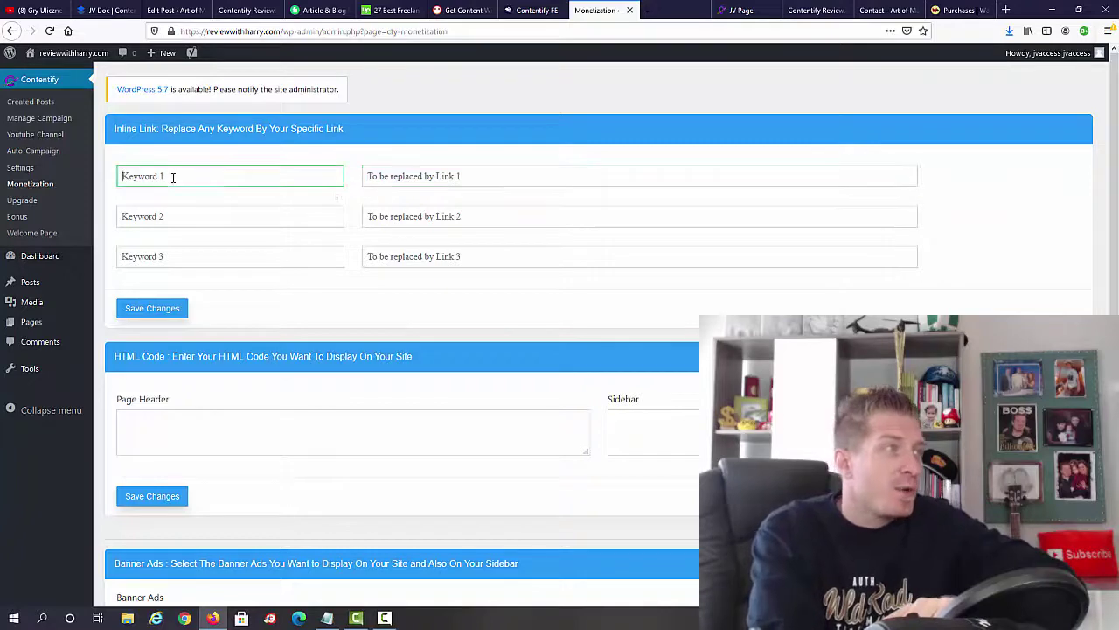
{"action": "left_click", "coordinate": [412, 179]}
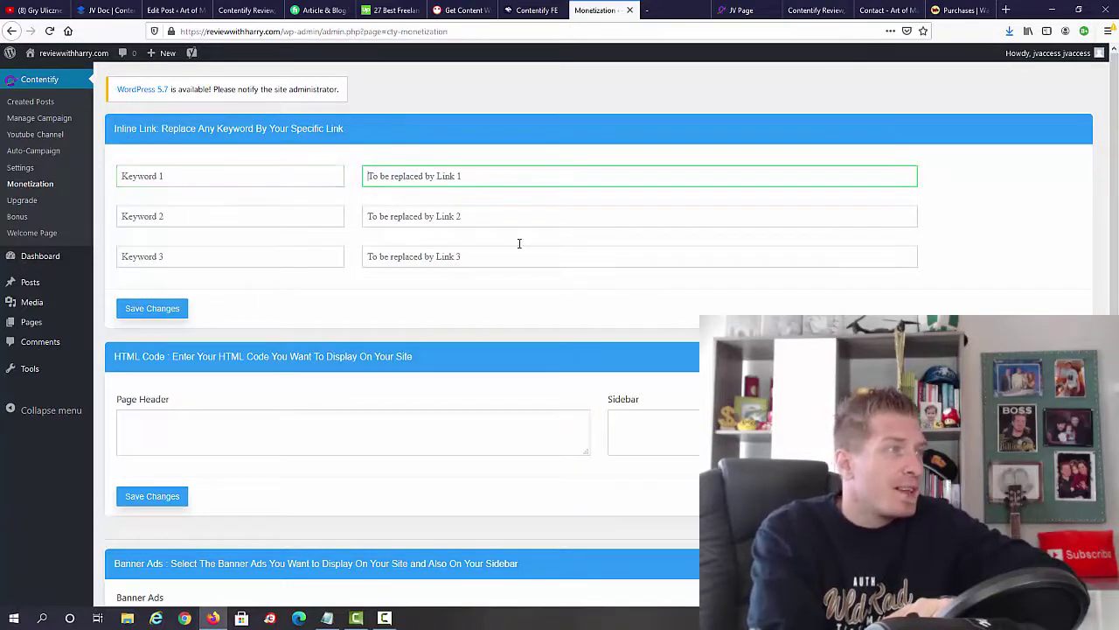
{"action": "scroll", "coordinate": [517, 284], "scroll_direction": "down", "scroll_amount": 3}
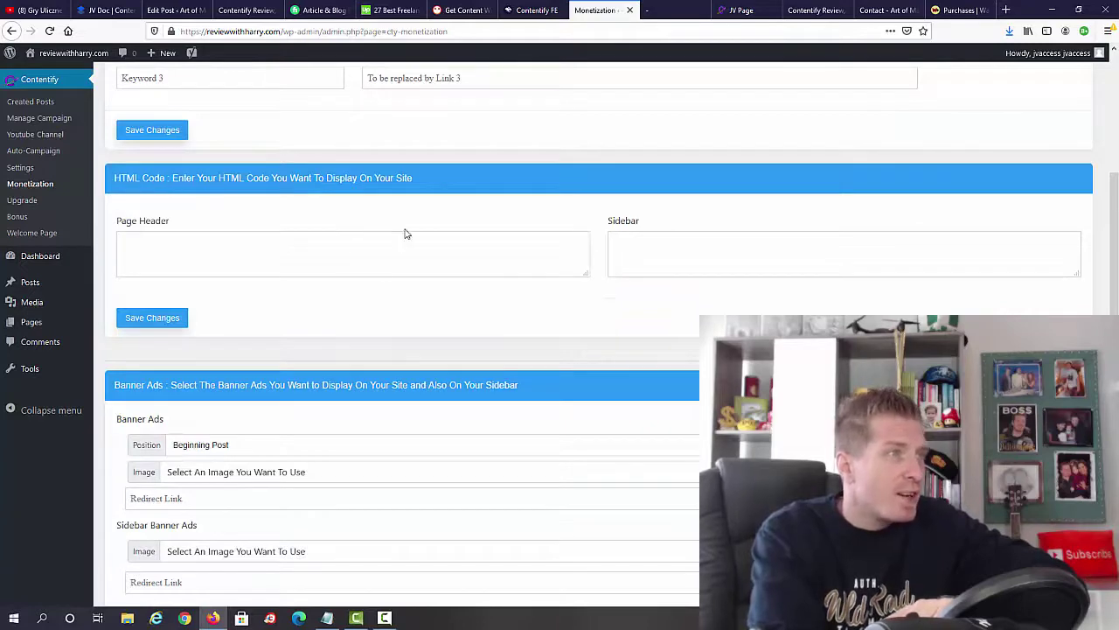
{"action": "scroll", "coordinate": [653, 247], "scroll_direction": "down", "scroll_amount": 2}
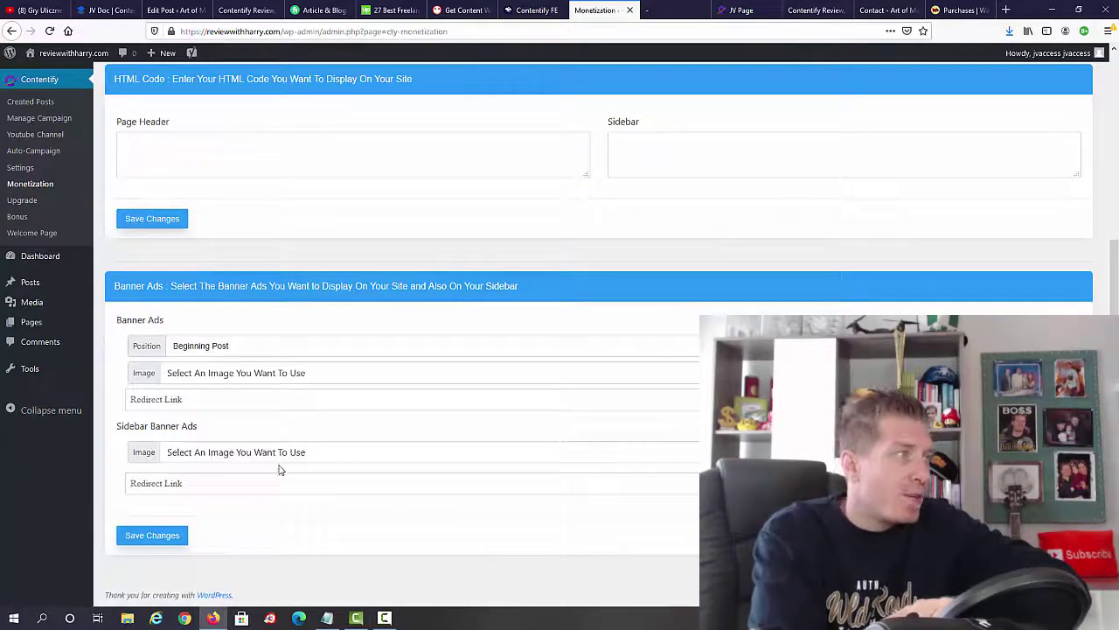
{"action": "scroll", "coordinate": [465, 450], "scroll_direction": "up", "scroll_amount": 5}
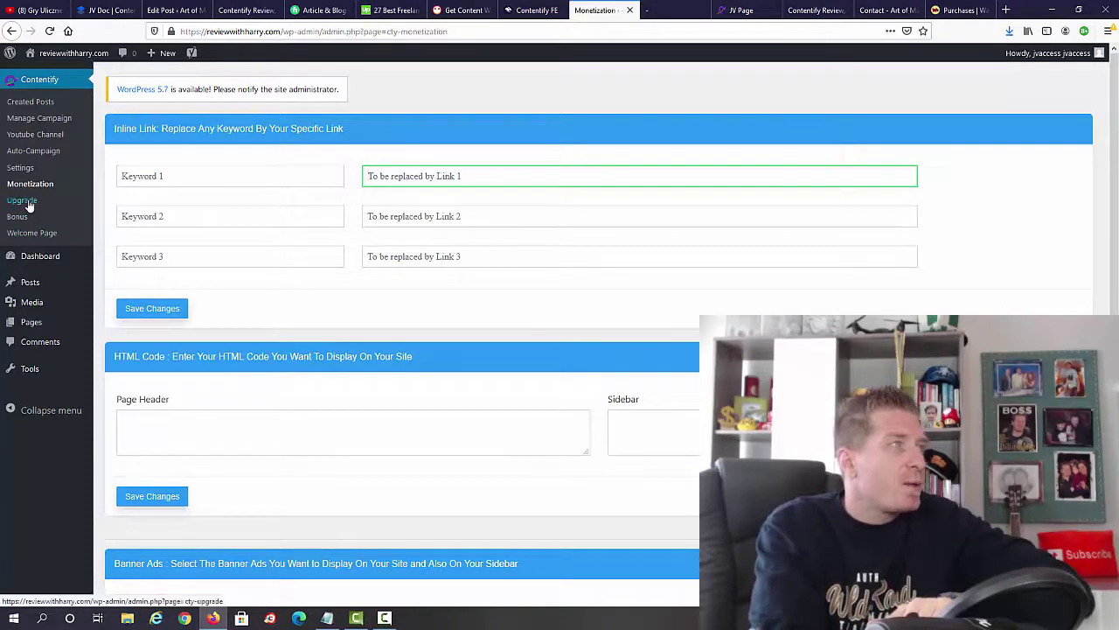
Browse the Training Video tutorials from the Welcome Page, then return to Created Posts.
{"action": "left_click", "coordinate": [49, 234]}
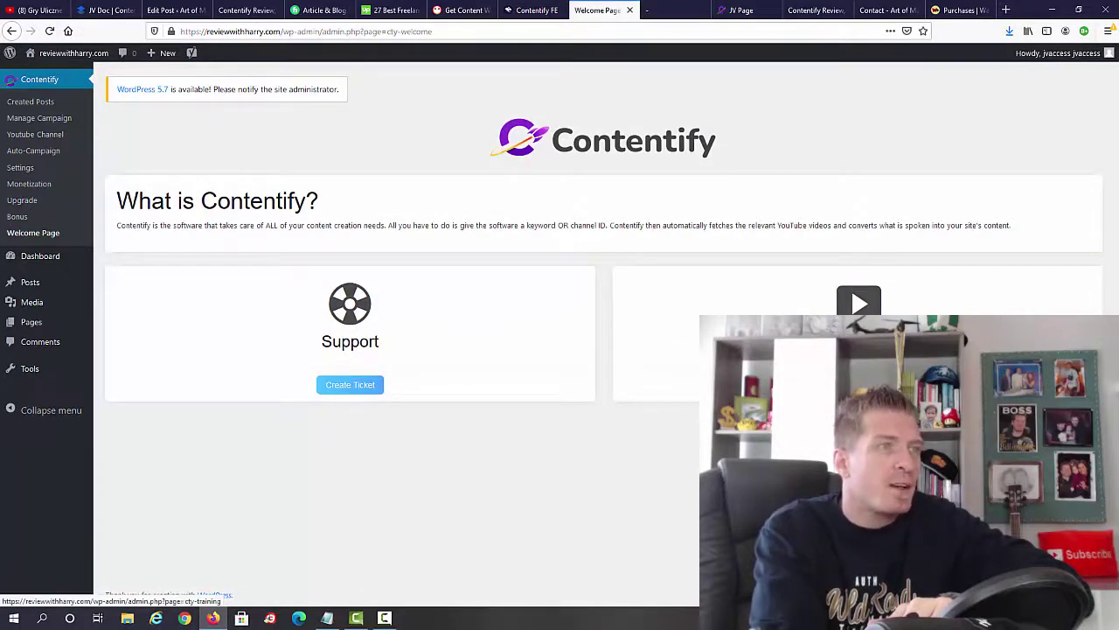
{"action": "left_click", "coordinate": [859, 384]}
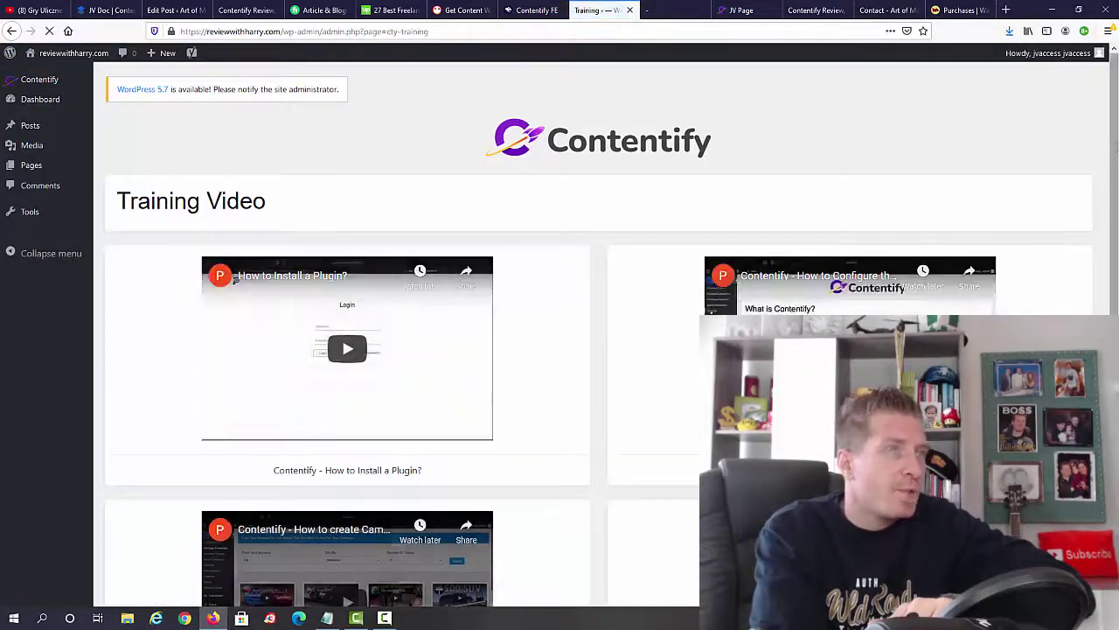
{"action": "scroll", "coordinate": [599, 350], "scroll_direction": "down", "scroll_amount": 2}
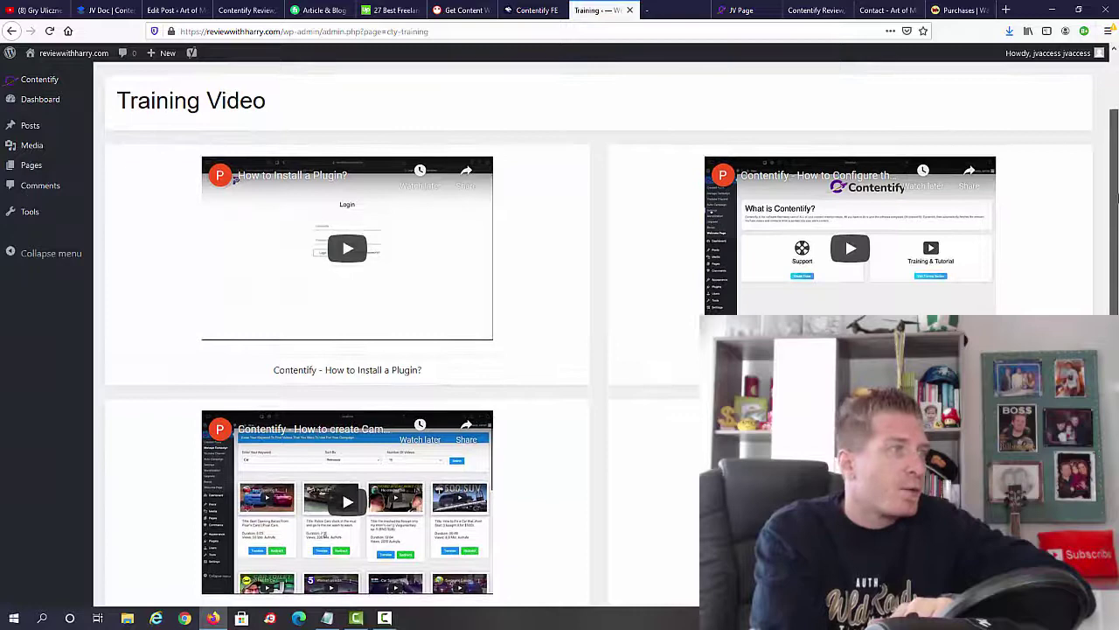
{"action": "scroll", "coordinate": [599, 349], "scroll_direction": "down", "scroll_amount": 1}
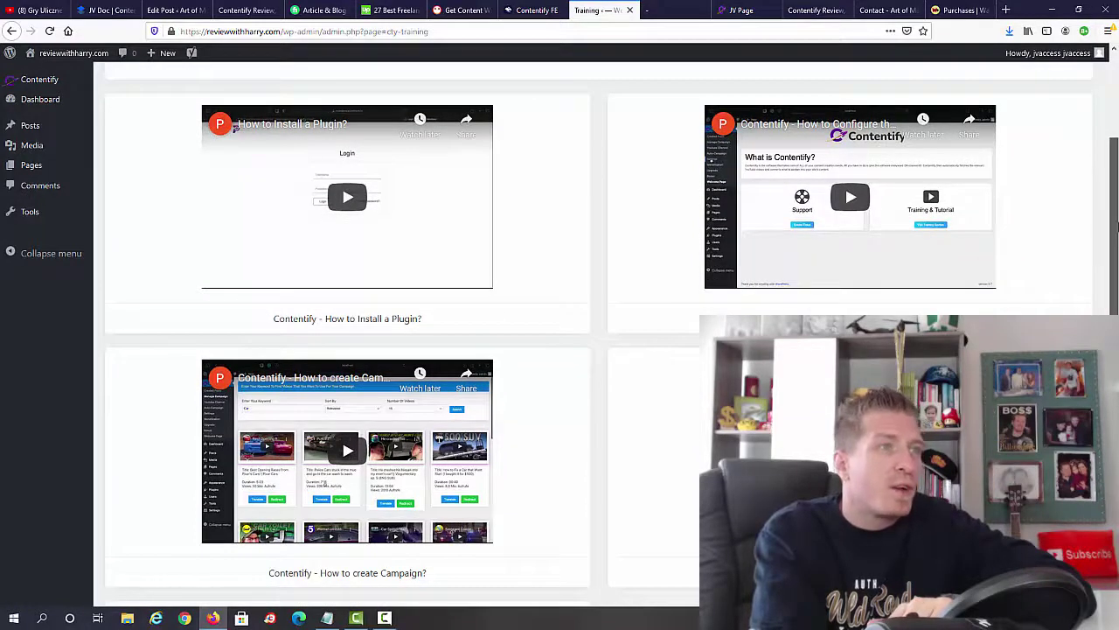
{"action": "scroll", "coordinate": [599, 350], "scroll_direction": "down", "scroll_amount": 5}
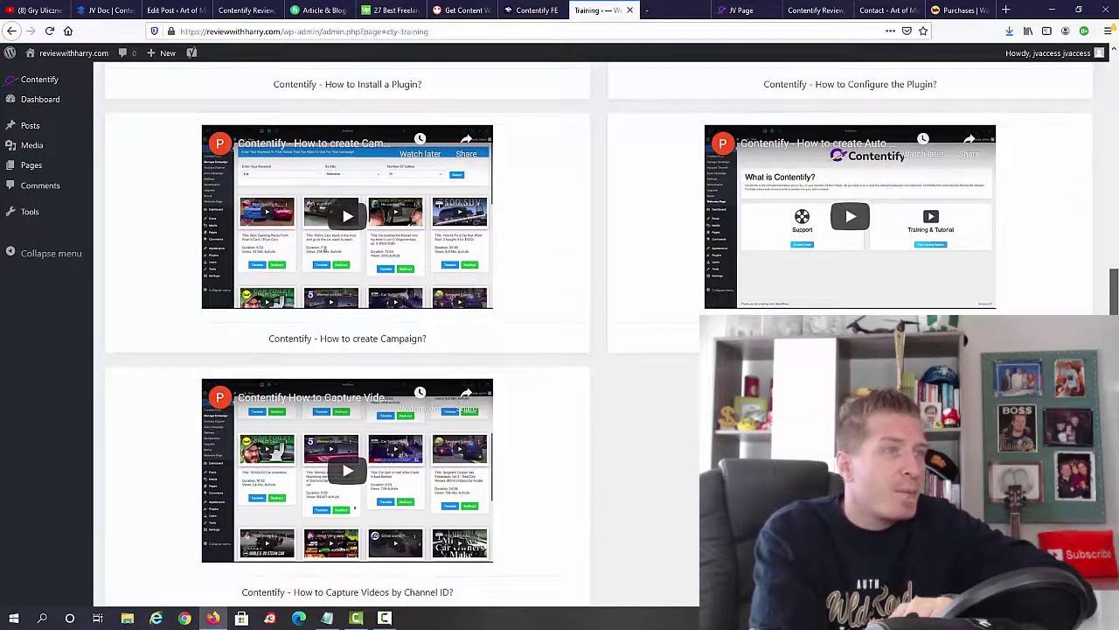
{"action": "scroll", "coordinate": [599, 349], "scroll_direction": "down", "scroll_amount": 1}
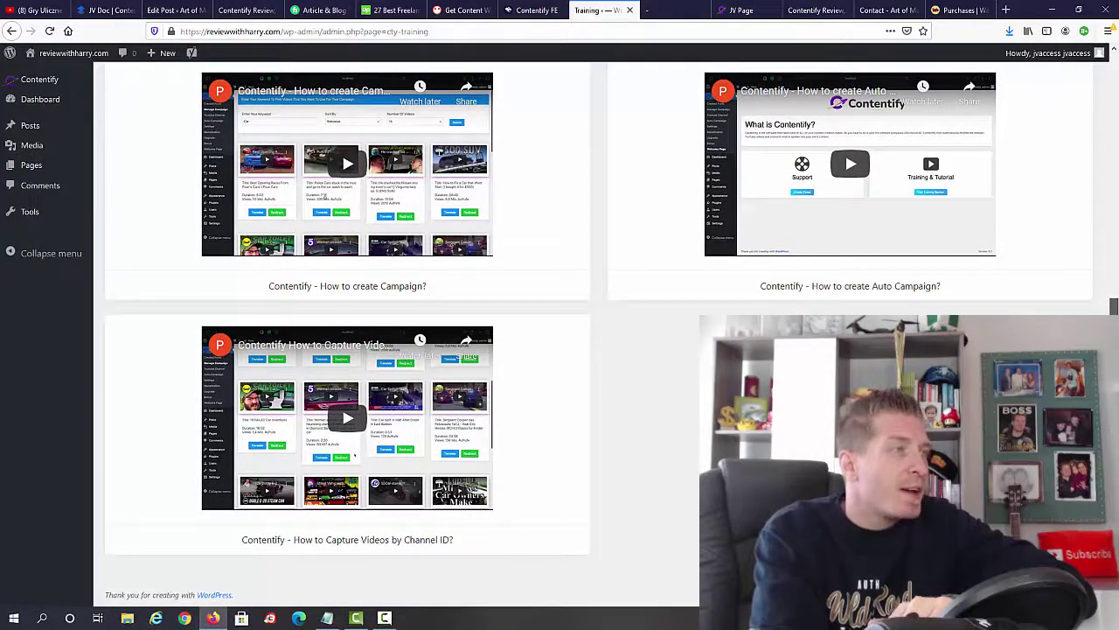
{"action": "scroll", "coordinate": [599, 349], "scroll_direction": "up", "scroll_amount": 7}
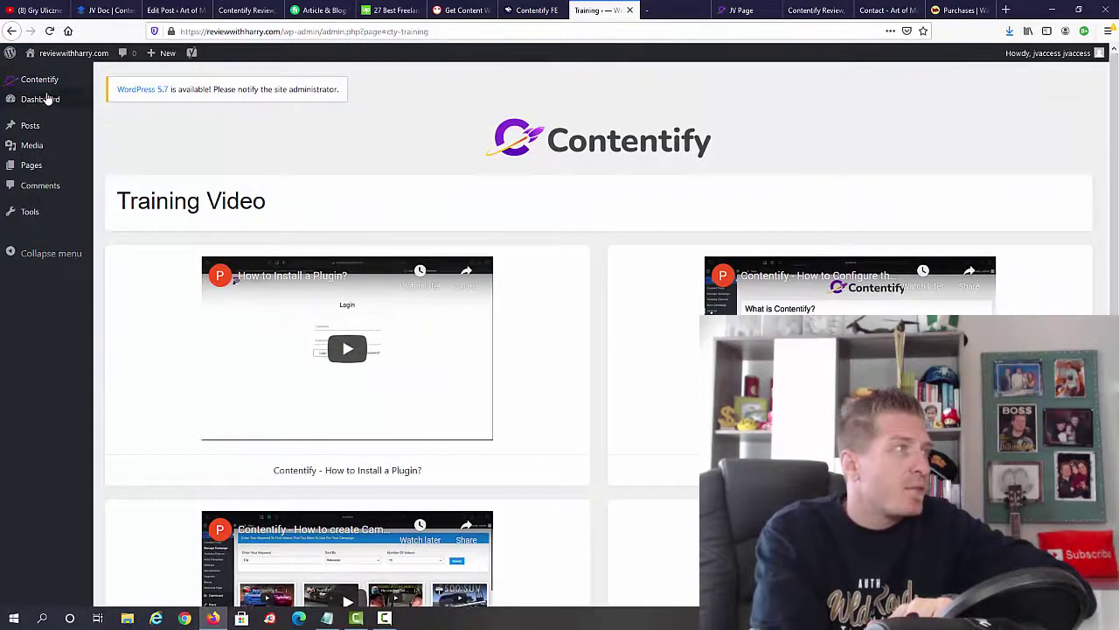
{"action": "left_click", "coordinate": [41, 80]}
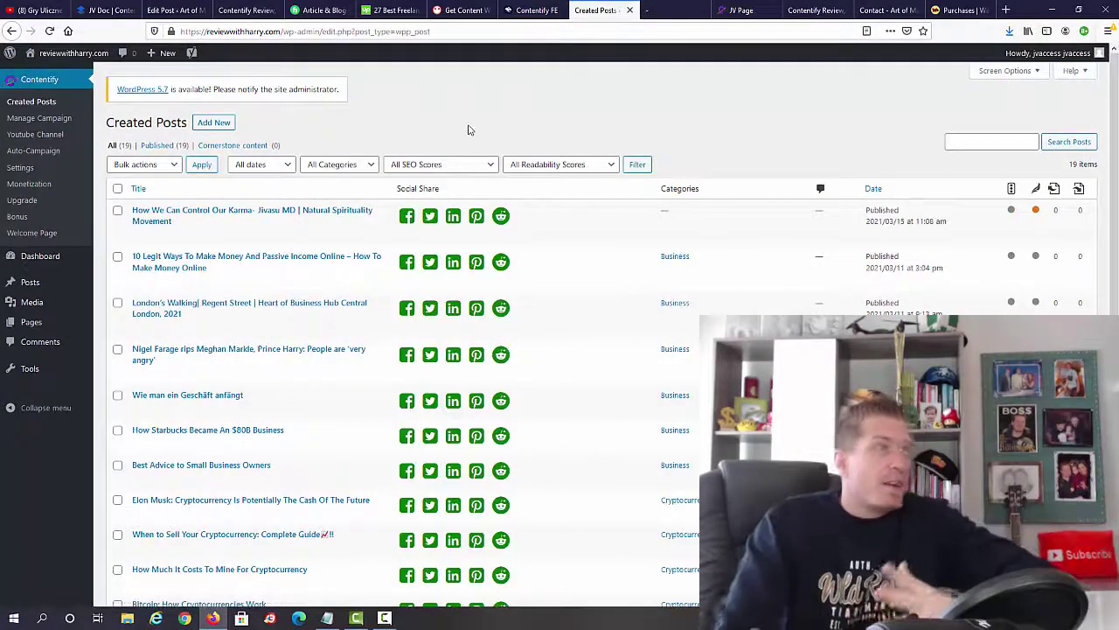
Browse down through the site homepage's auto-filled magazine news sections.
{"action": "left_click", "coordinate": [660, 10]}
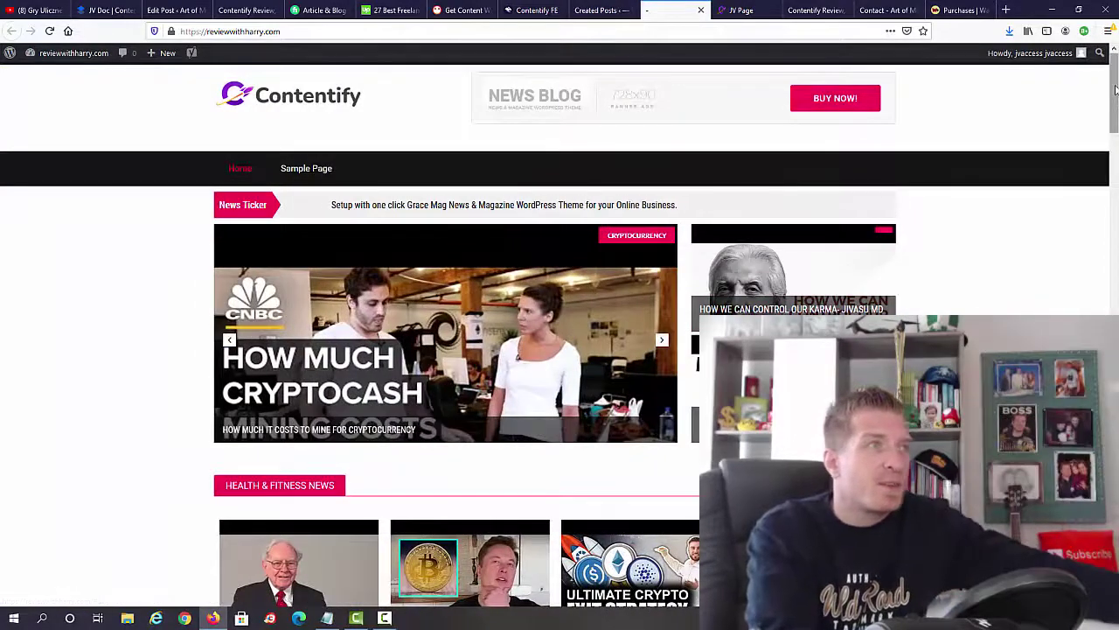
{"action": "scroll", "coordinate": [999, 92], "scroll_direction": "down", "scroll_amount": 2}
{"action": "scroll", "coordinate": [1115, 105], "scroll_direction": "up", "scroll_amount": 2}
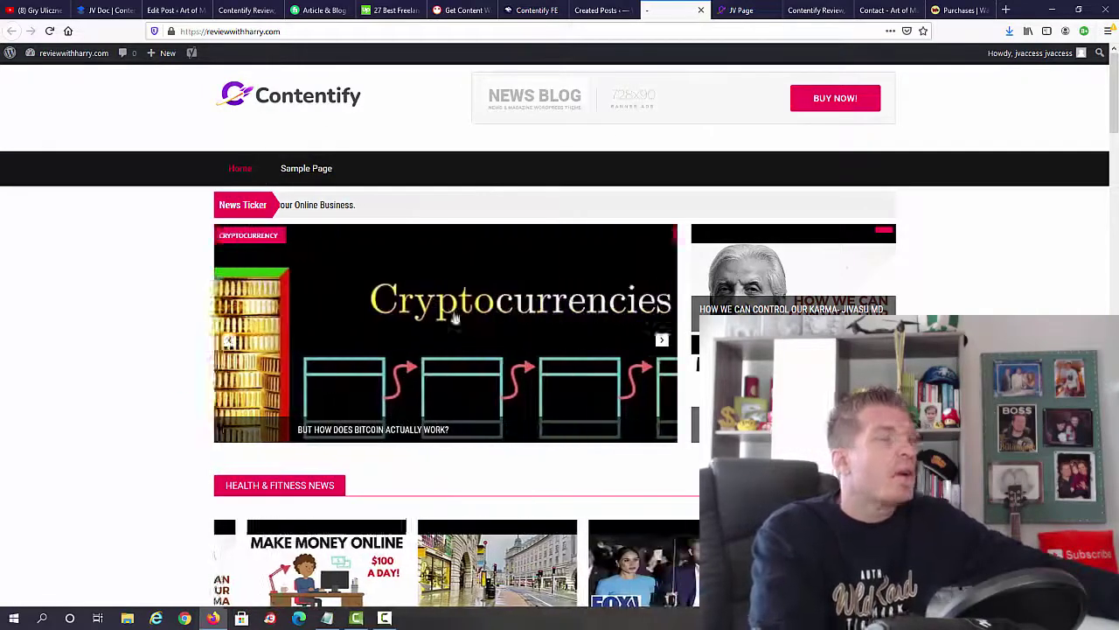
{"action": "scroll", "coordinate": [1116, 109], "scroll_direction": "down", "scroll_amount": 2}
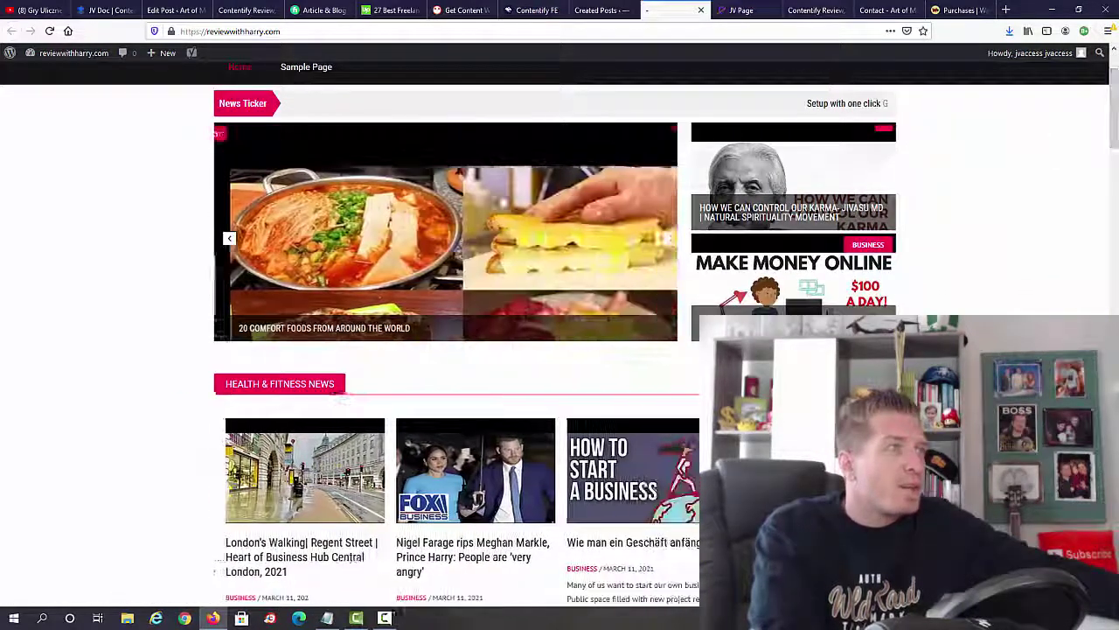
{"action": "scroll", "coordinate": [1117, 109], "scroll_direction": "down", "scroll_amount": 4}
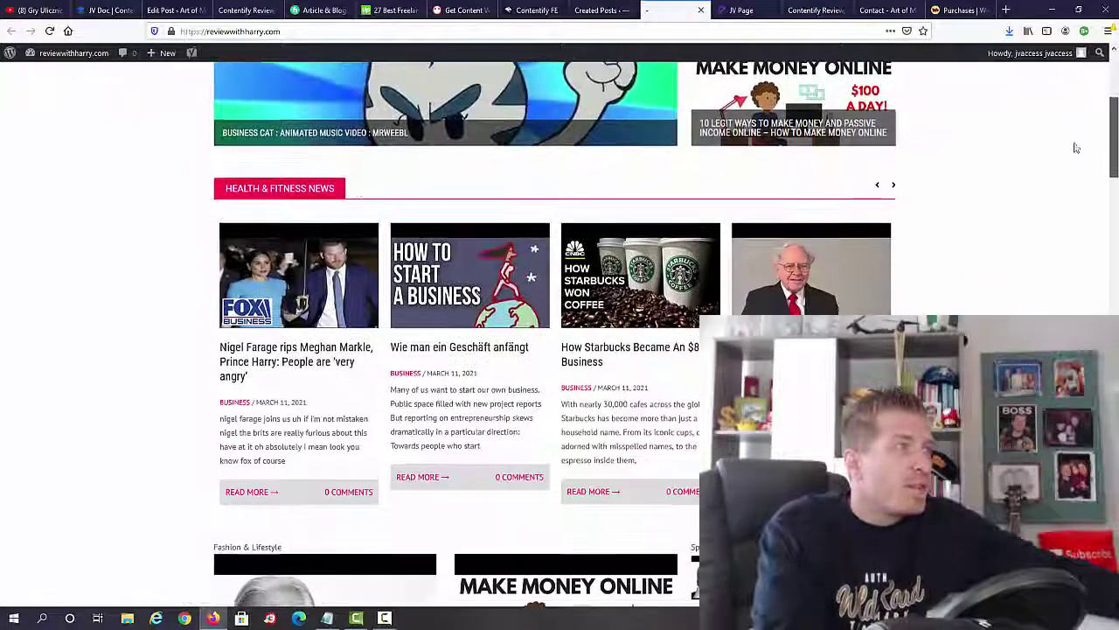
{"action": "scroll", "coordinate": [1116, 164], "scroll_direction": "down", "scroll_amount": 9}
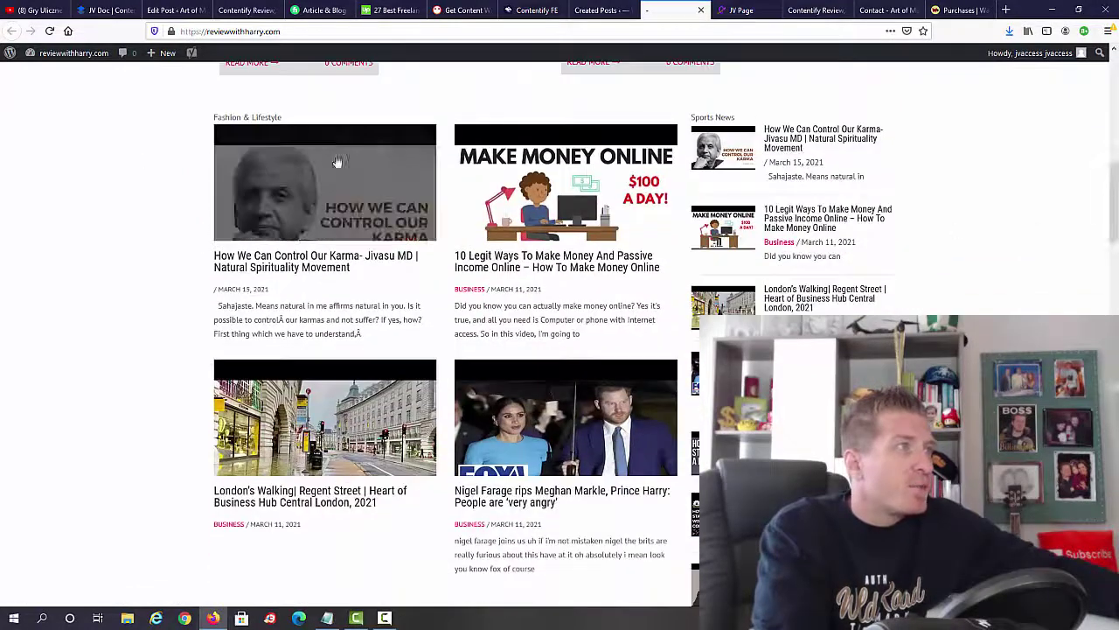
{"action": "scroll", "coordinate": [893, 64], "scroll_direction": "down", "scroll_amount": 2}
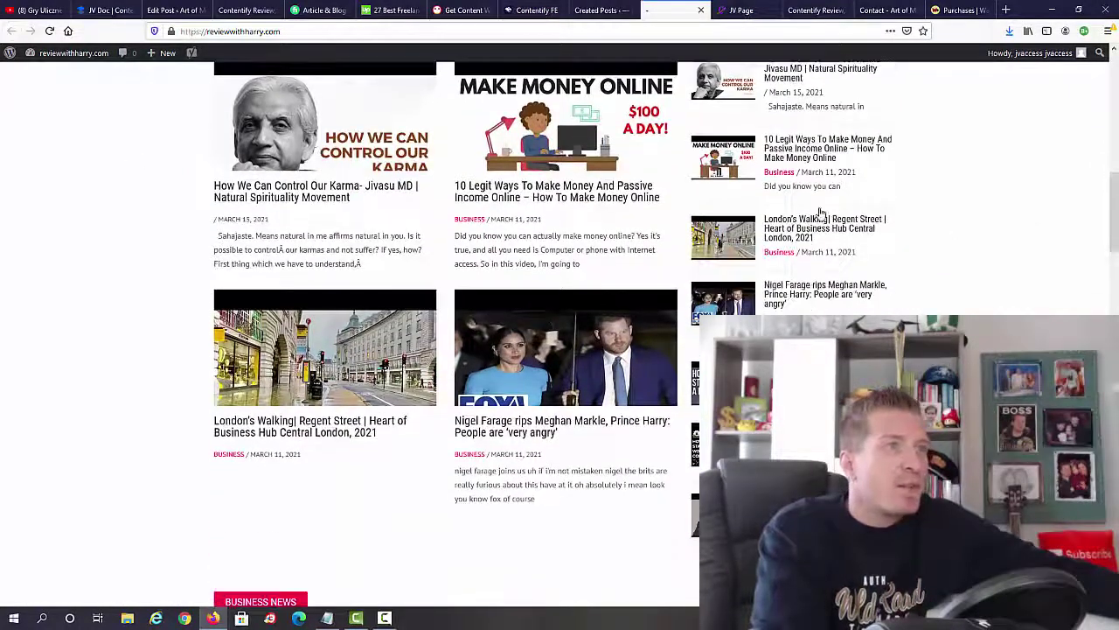
{"action": "scroll", "coordinate": [1114, 217], "scroll_direction": "down", "scroll_amount": 13}
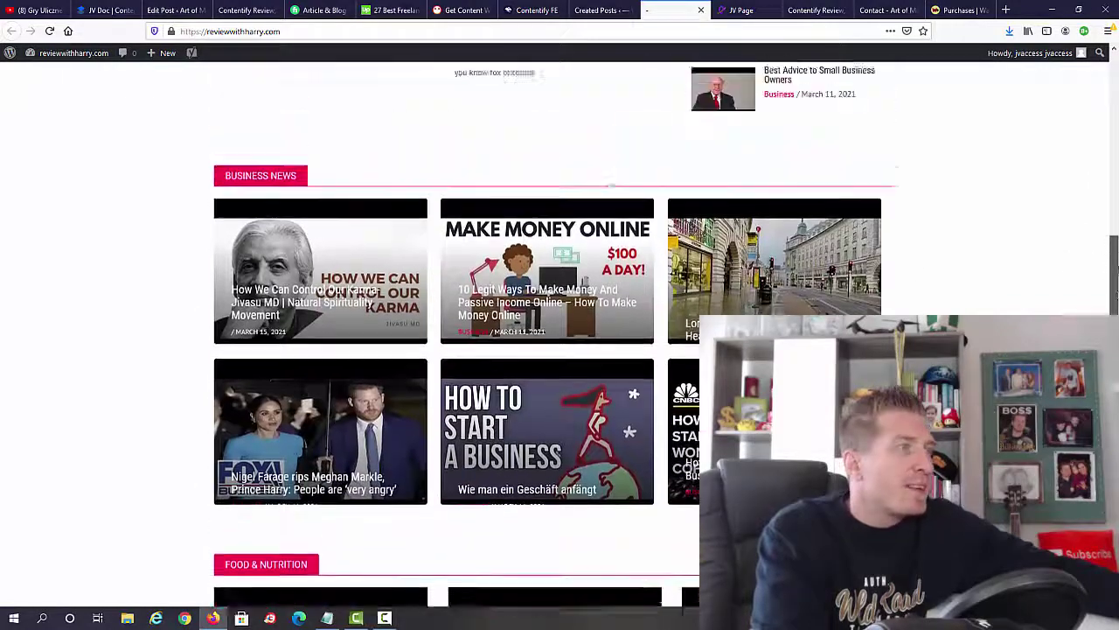
{"action": "scroll", "coordinate": [895, 151], "scroll_direction": "down", "scroll_amount": 8}
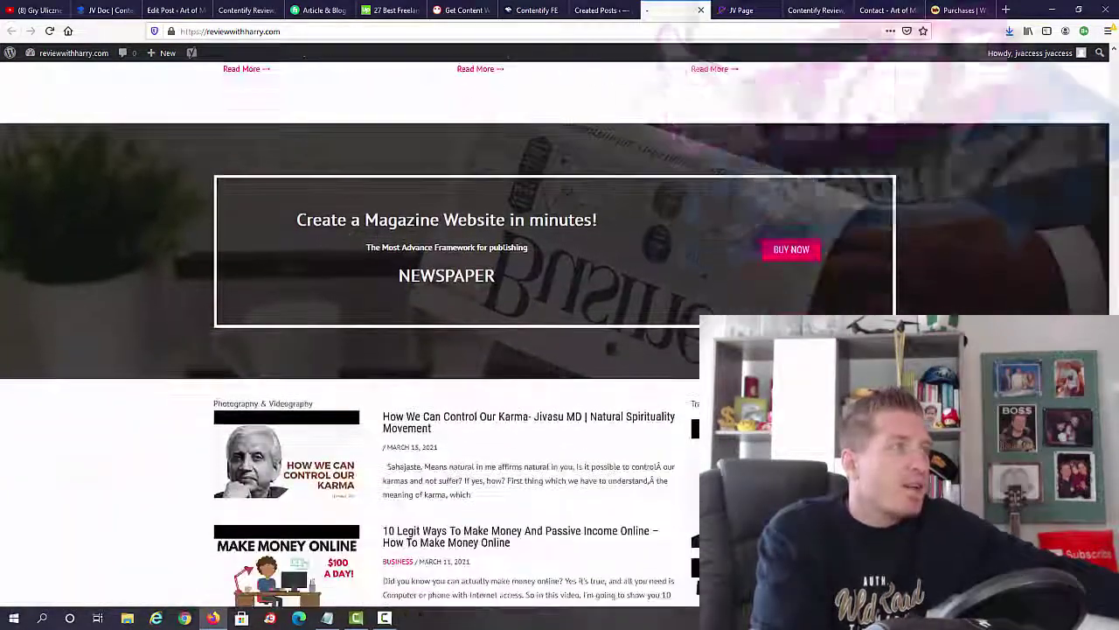
Check the homepage footer, then switch to Created Posts and the Contentify Funnel page.
{"action": "scroll", "coordinate": [332, 242], "scroll_direction": "down", "scroll_amount": 10}
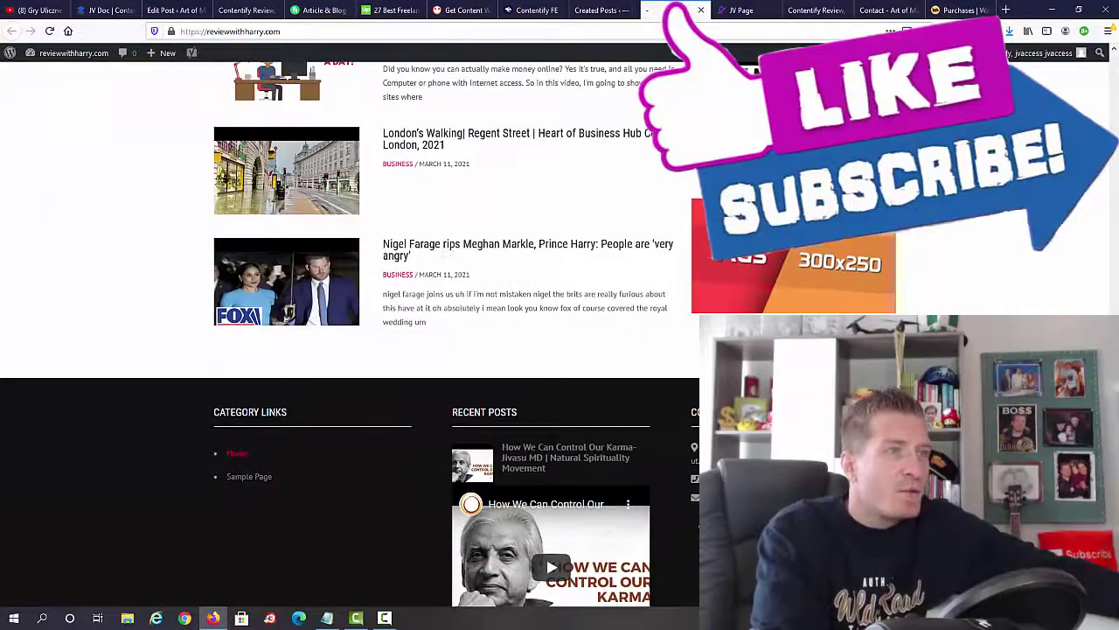
{"action": "scroll", "coordinate": [446, 255], "scroll_direction": "up", "scroll_amount": 5}
{"action": "scroll", "coordinate": [446, 256], "scroll_direction": "down", "scroll_amount": 11}
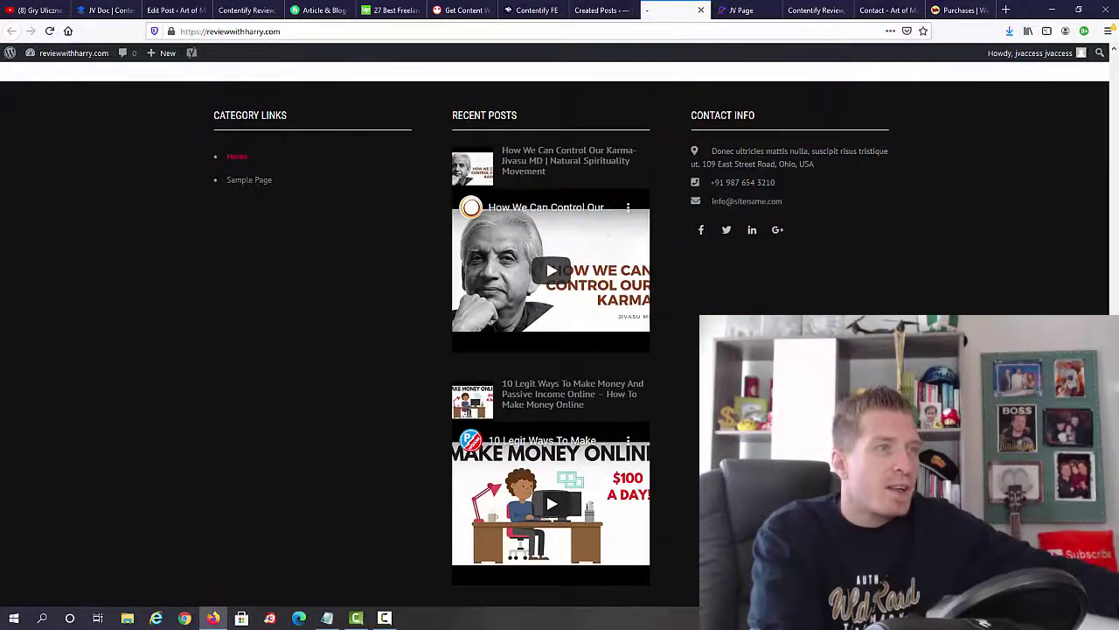
{"action": "scroll", "coordinate": [560, 332], "scroll_direction": "up", "scroll_amount": 15}
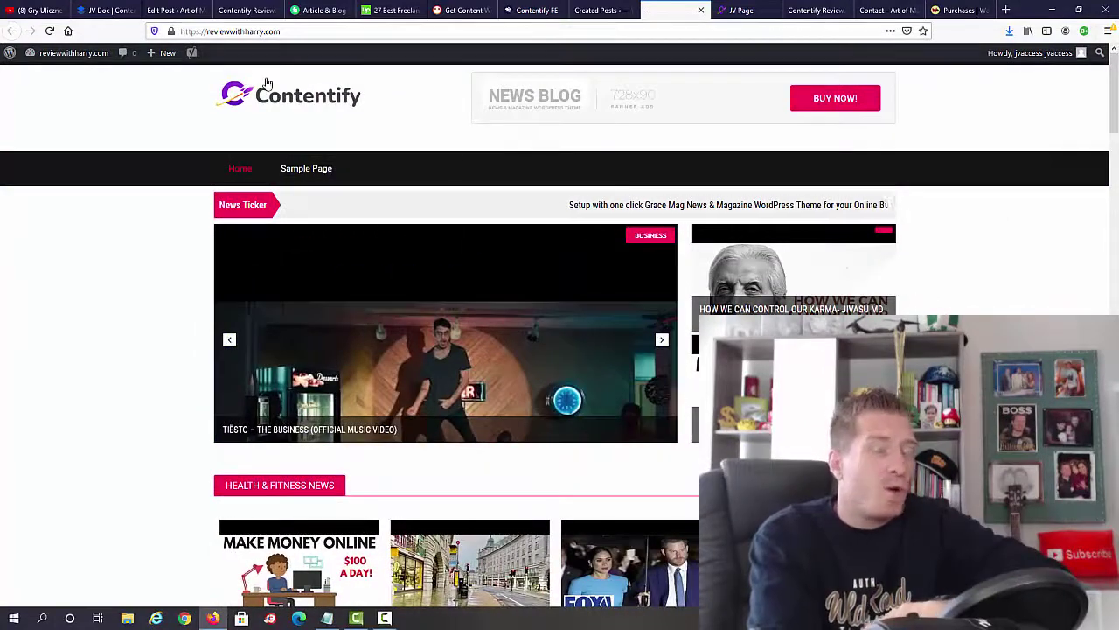
{"action": "left_click", "coordinate": [587, 8]}
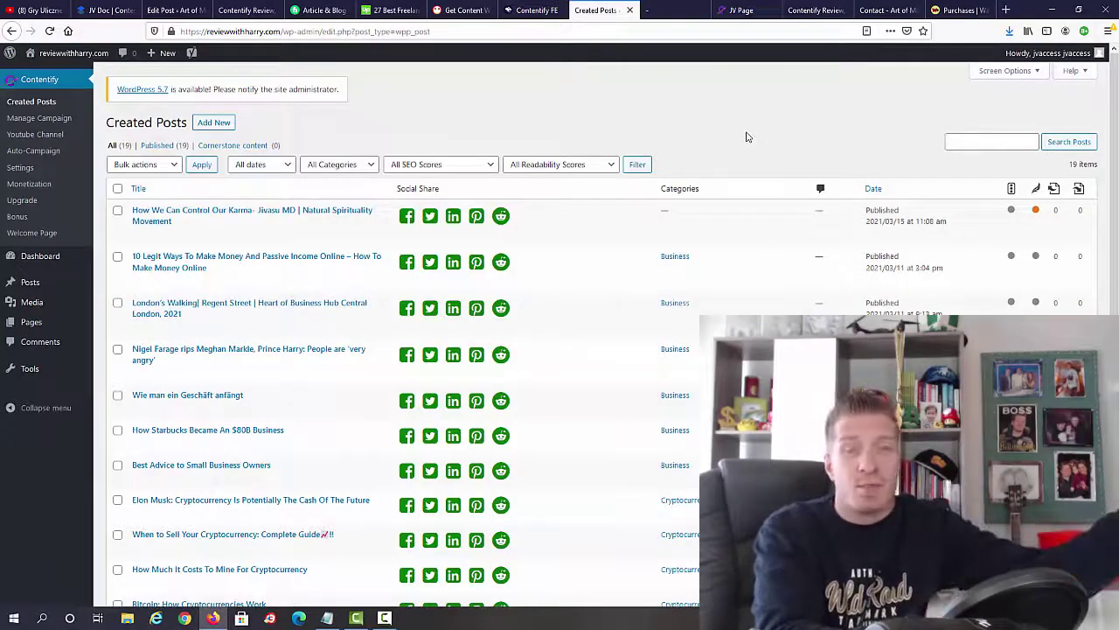
{"action": "left_click", "coordinate": [735, 10]}
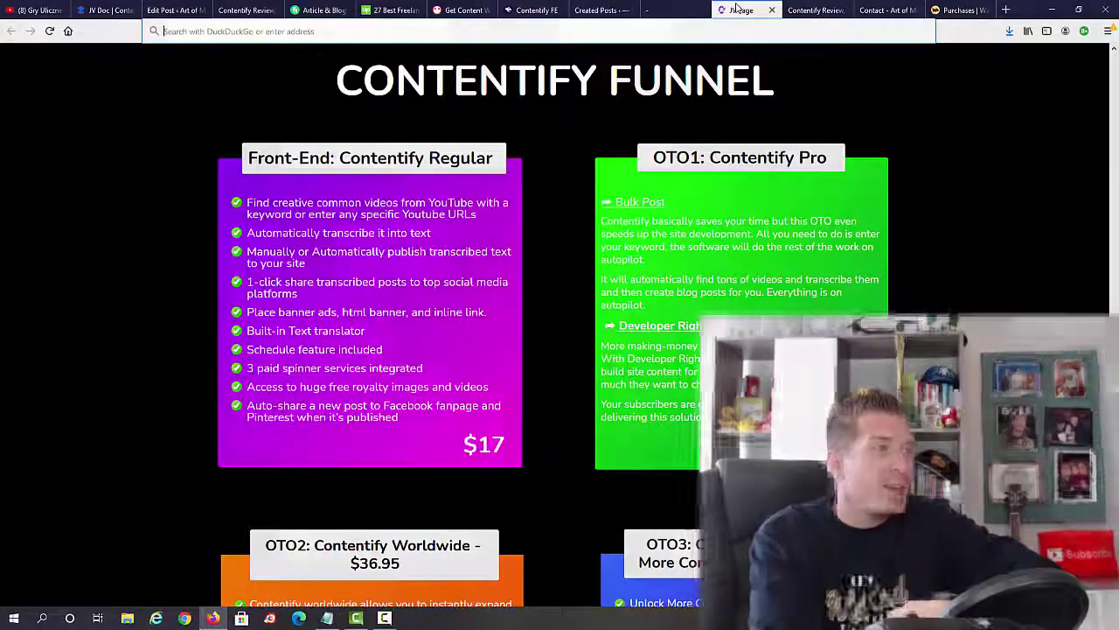